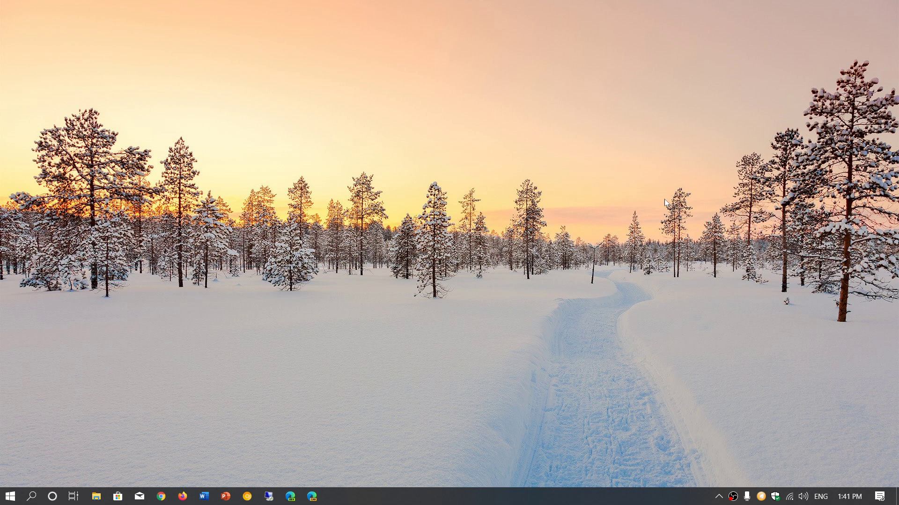
Open Action Center from the taskbar to reach its brightness slider.
click(880, 497)
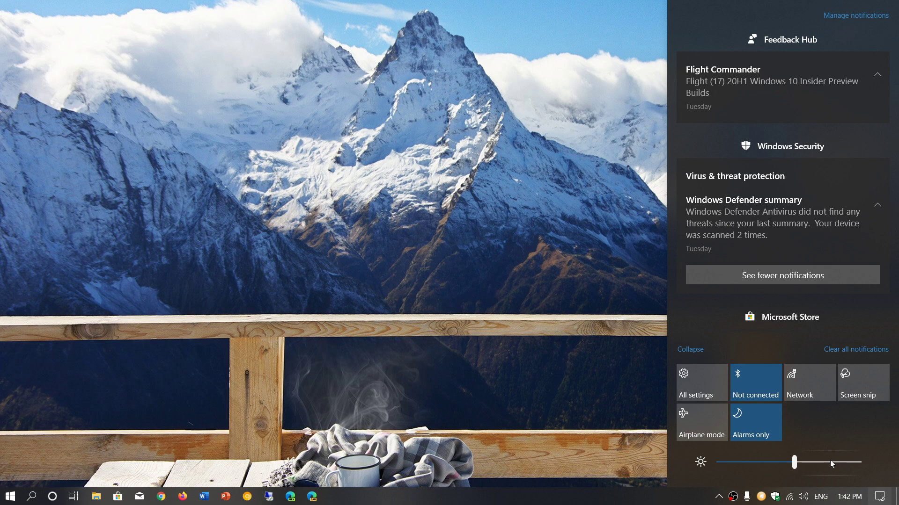
Dismiss Action Center by clicking the desktop outside the panel.
click(439, 344)
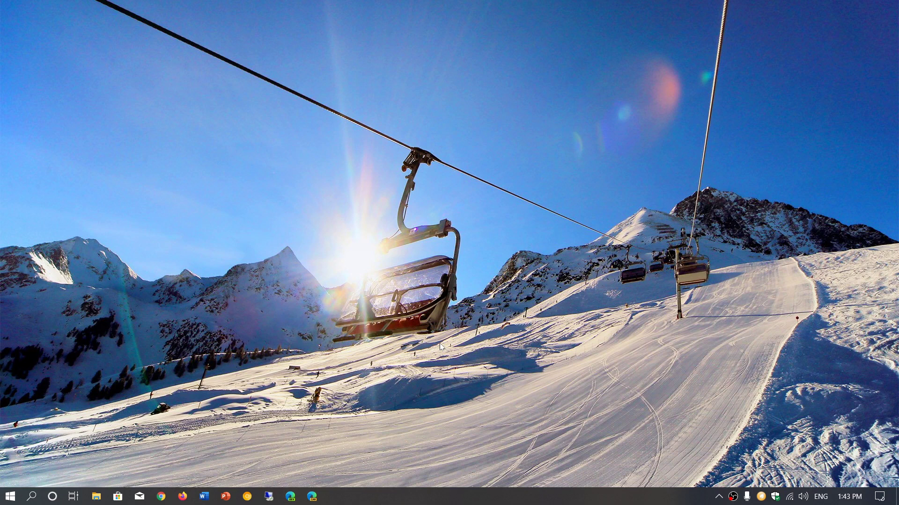
Expand the system tray's hidden icons to show NVIDIA GeForce.
click(719, 497)
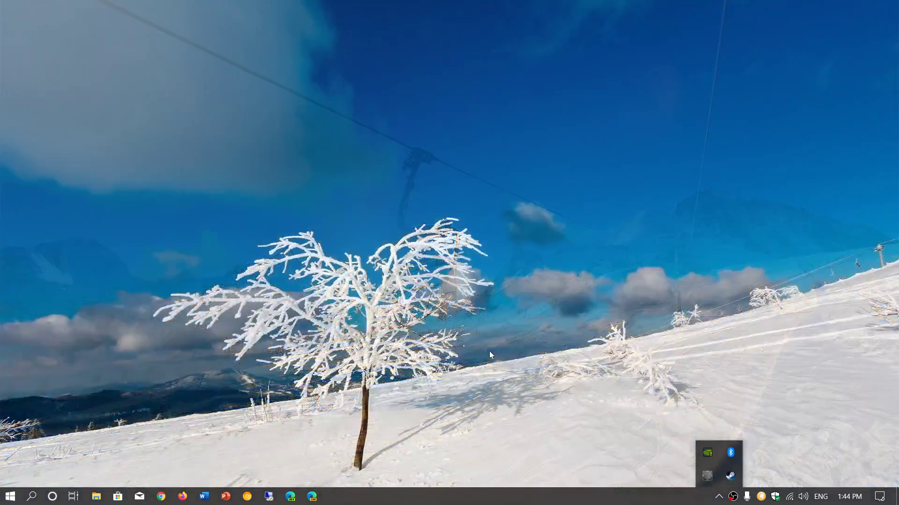
click(489, 352)
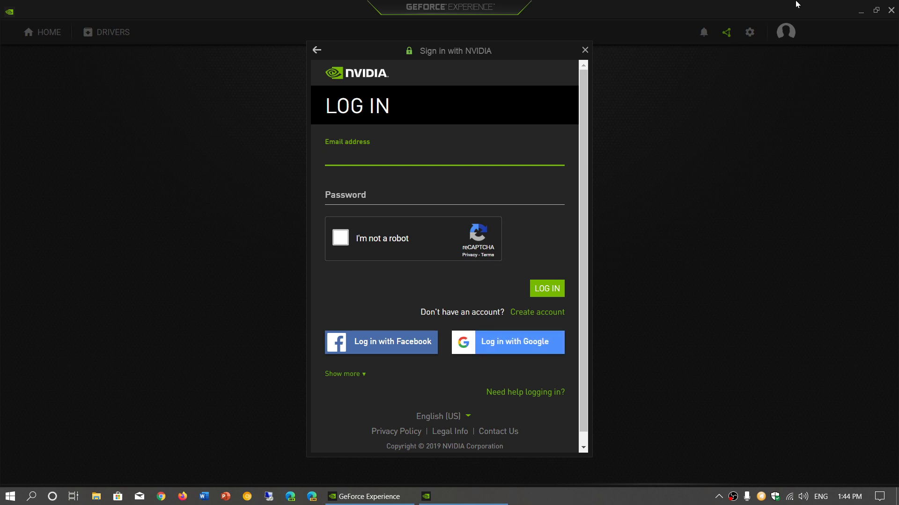
click(891, 12)
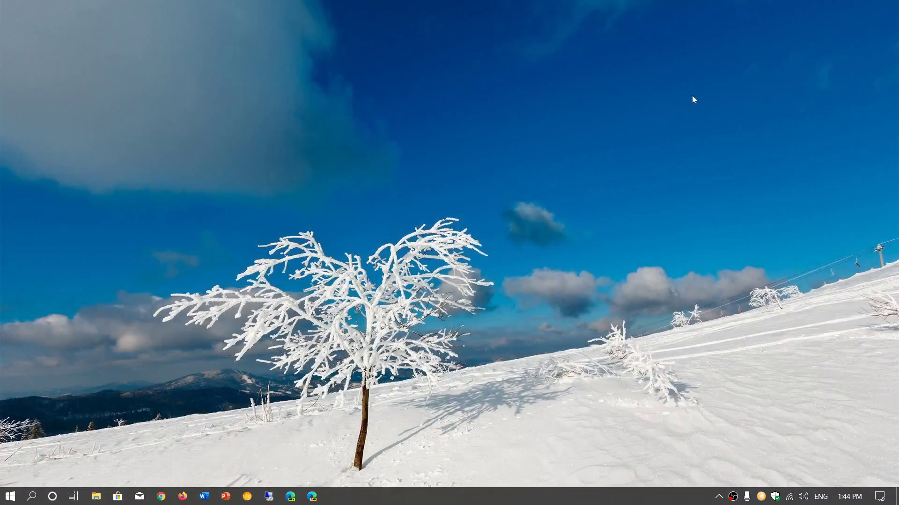